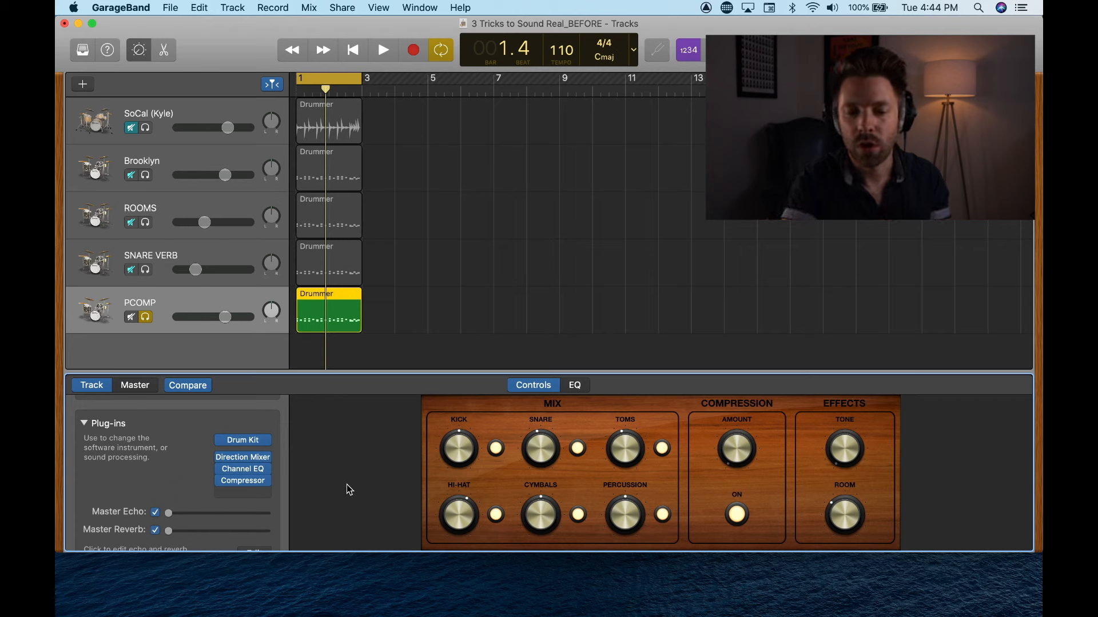
- Turn off the hi-hat and cymbals in the PCOMP drum kit and play back the soloed track
{"action": "left_click", "coordinate": [497, 516]}
{"action": "left_click", "coordinate": [578, 516]}
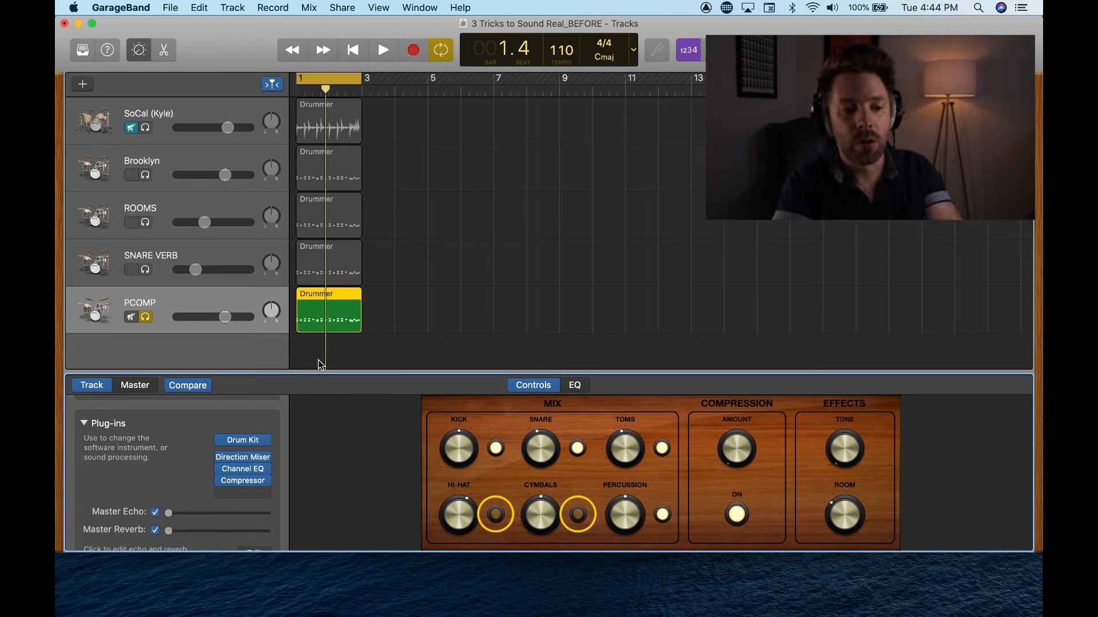
{"action": "key", "text": "space"}
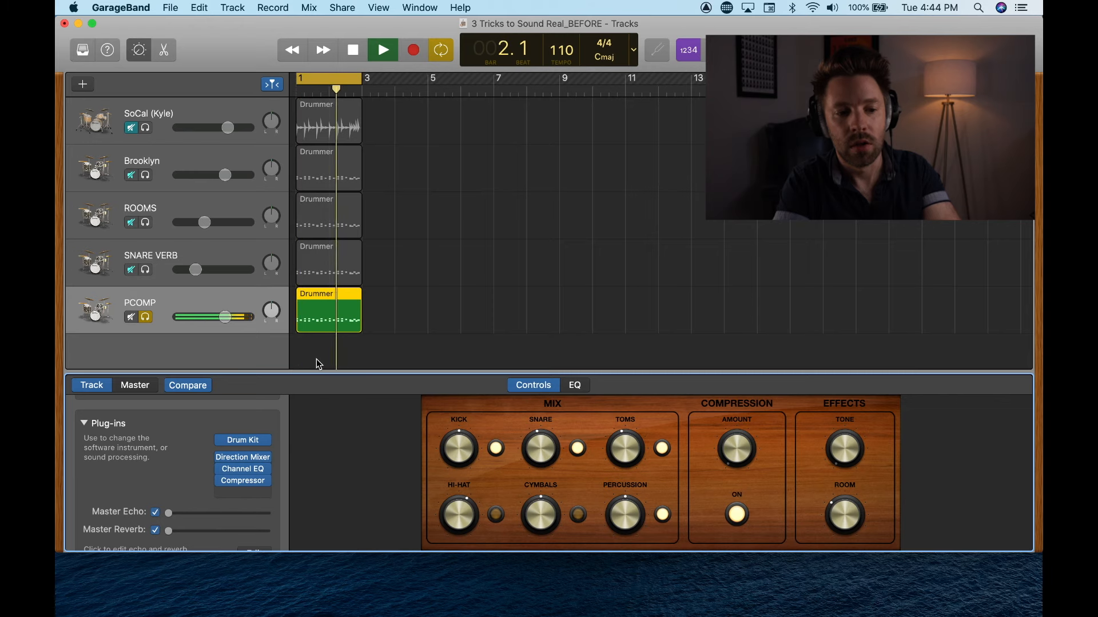
{"action": "key", "text": "space"}
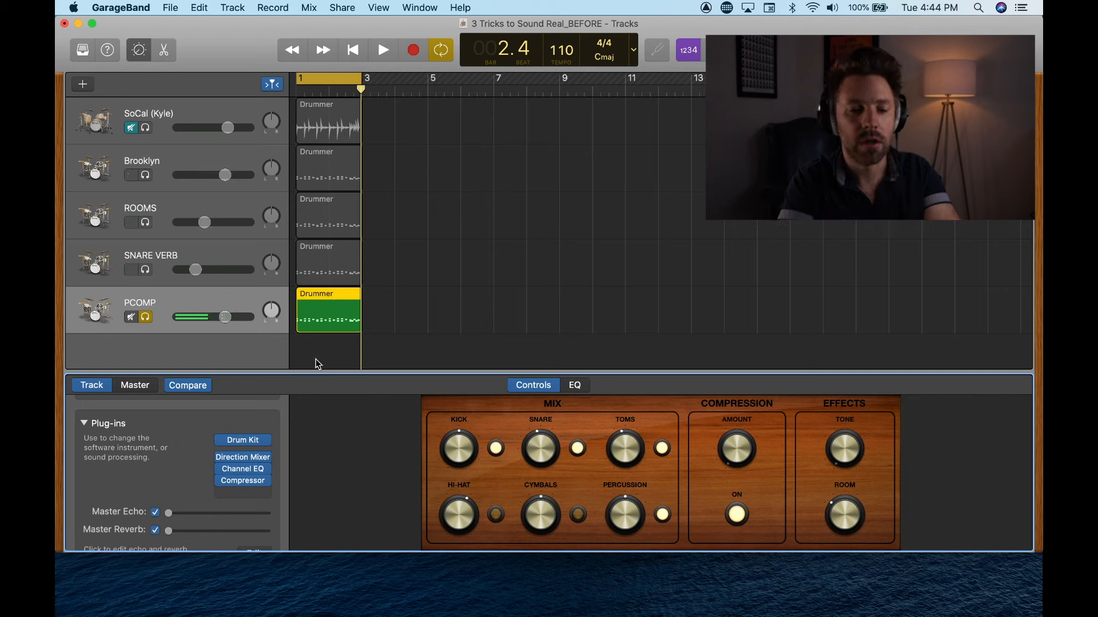
- Open the PCOMP track's Compressor and load the VCA Smashed preset from the 06 Compressor By Type category
{"action": "mouse_move", "coordinate": [234, 483]}
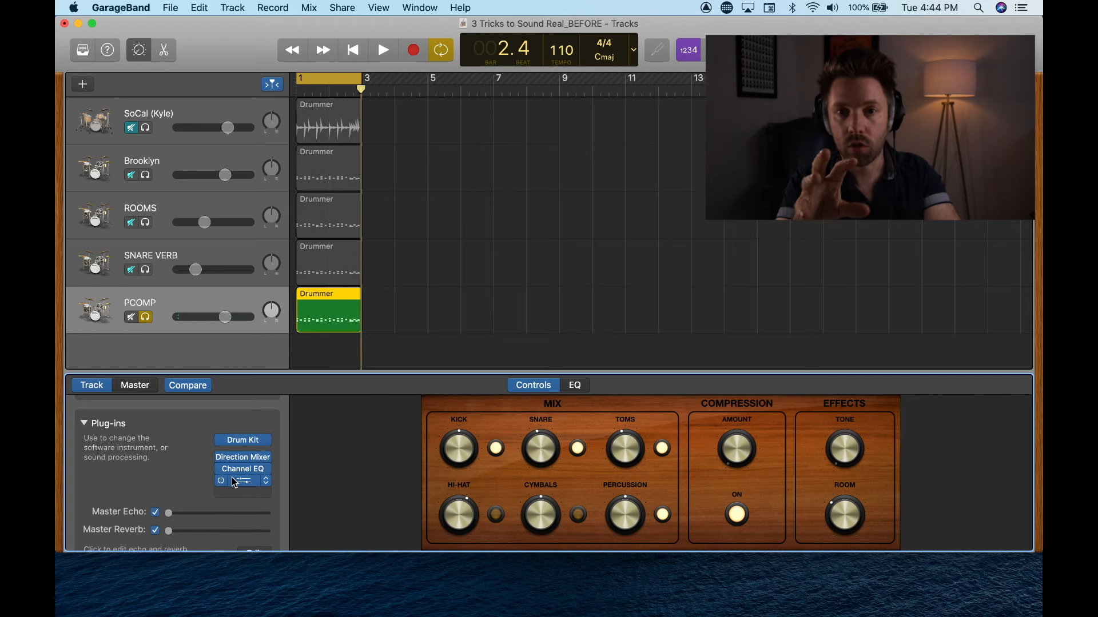
{"action": "left_click", "coordinate": [234, 483]}
{"action": "left_click_drag", "start_coordinate": [343, 217], "coordinate": [513, 161]}
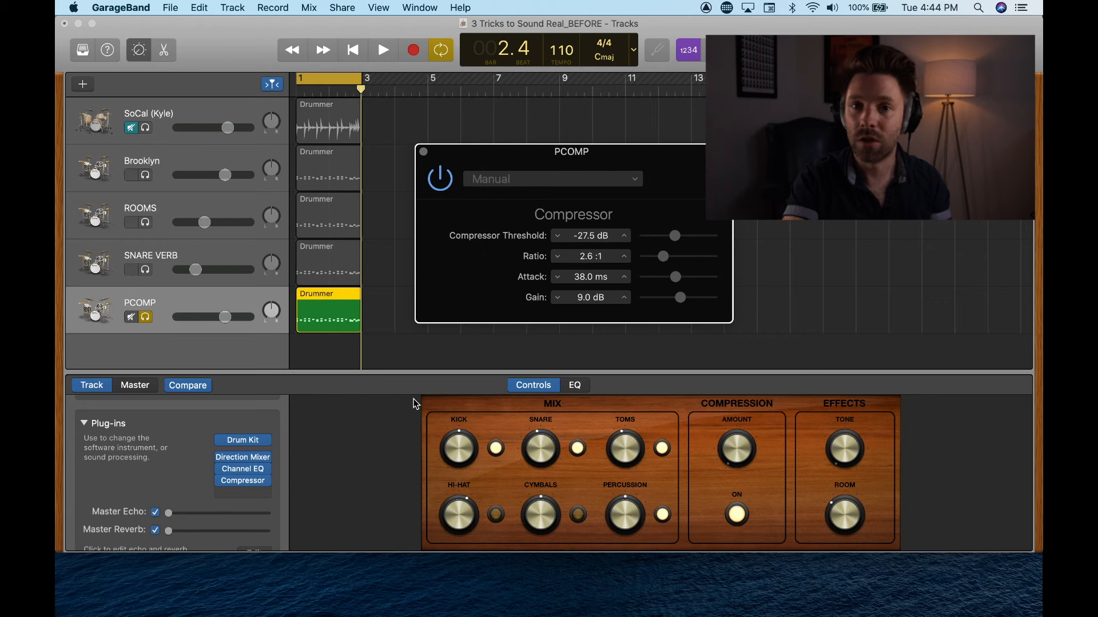
{"action": "left_click", "coordinate": [579, 178]}
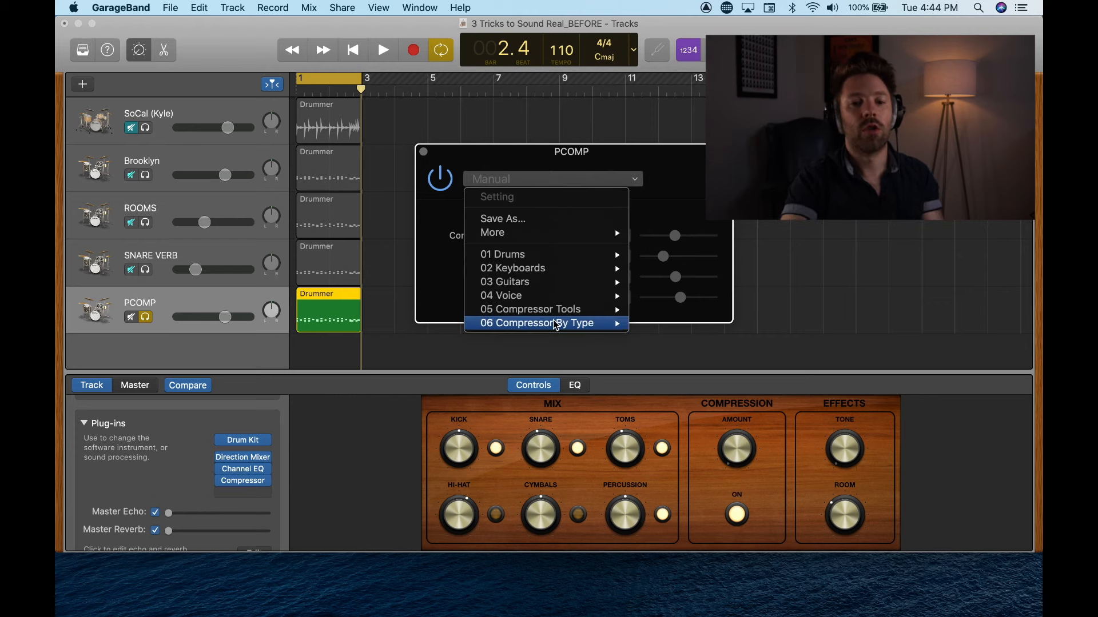
{"action": "mouse_move", "coordinate": [556, 325]}
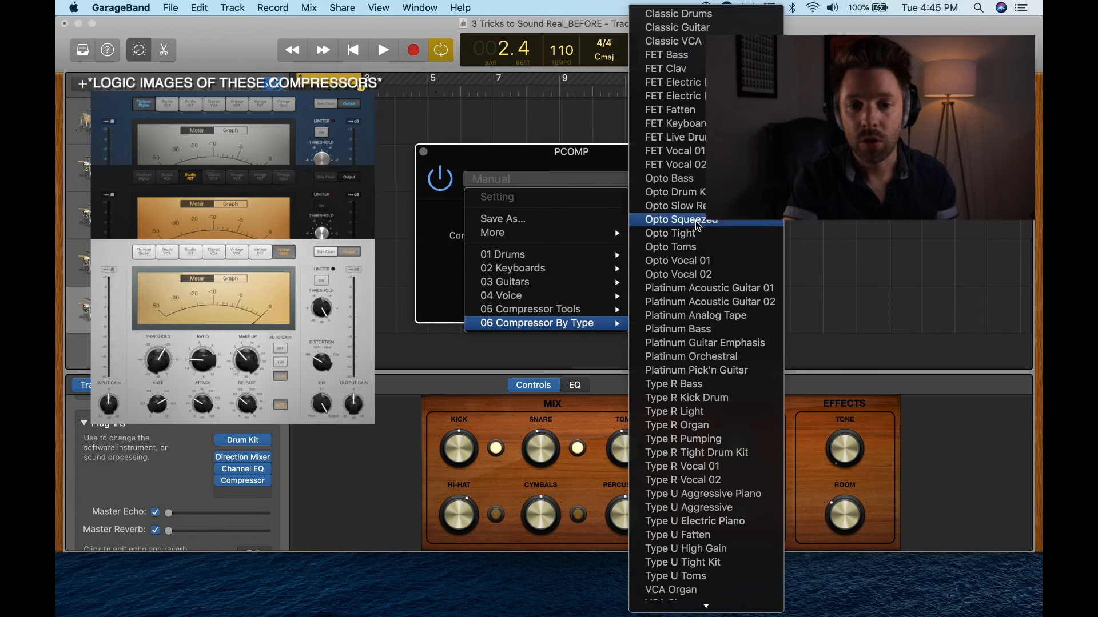
{"action": "scroll", "coordinate": [695, 543], "scroll_direction": "down", "scroll_amount": 3}
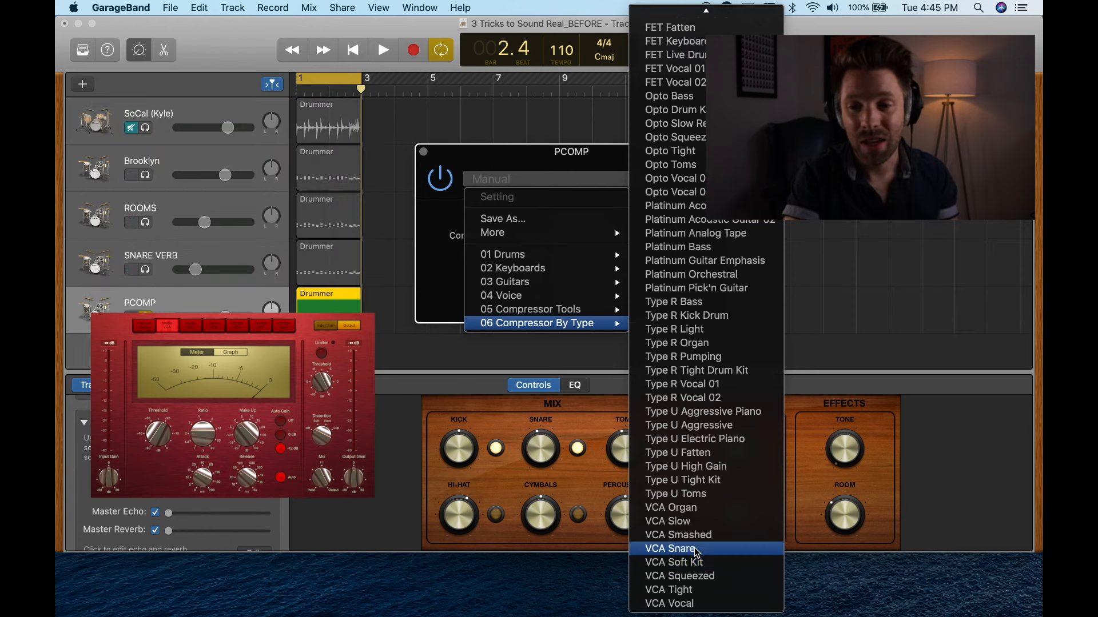
{"action": "left_click", "coordinate": [697, 542]}
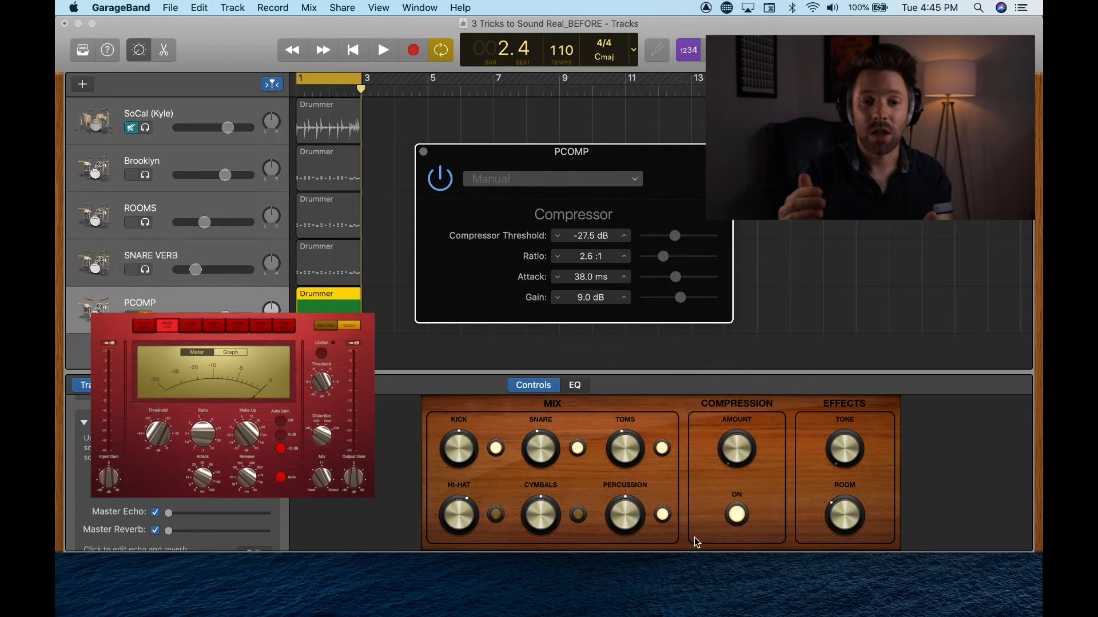
- Listen to the PCOMP track with the compressor bypassed and with it engaged
{"action": "left_click", "coordinate": [439, 180]}
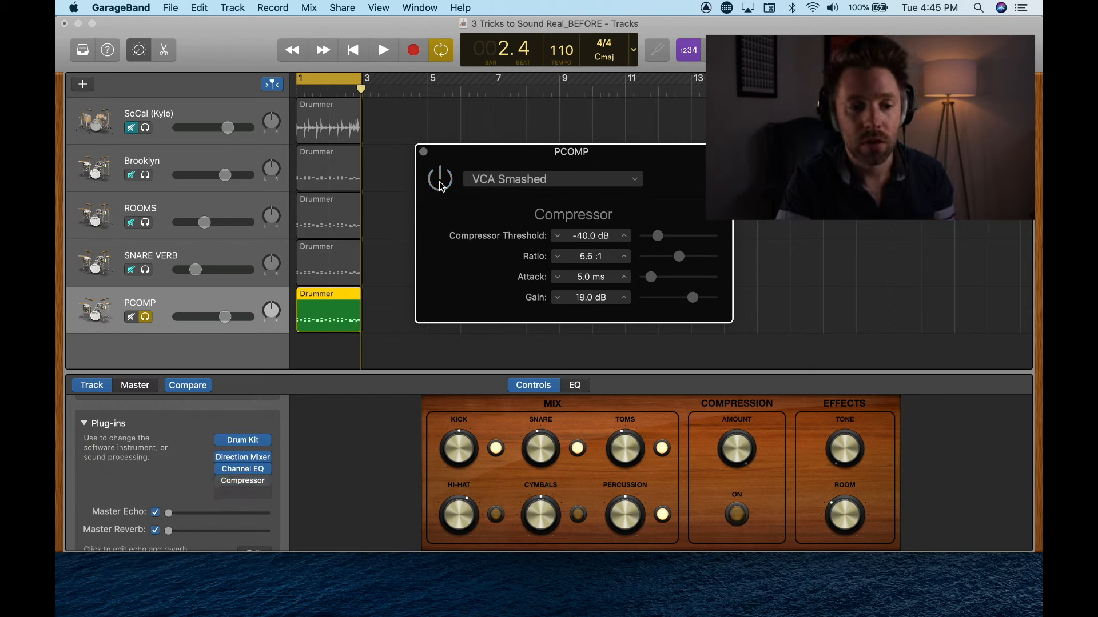
{"action": "key", "text": "space"}
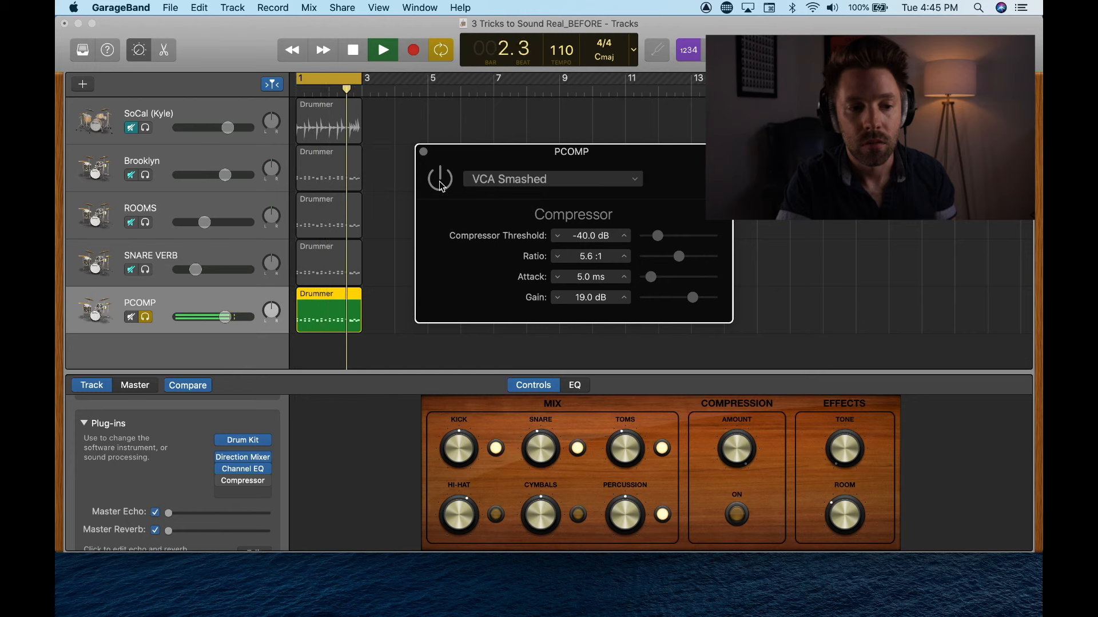
{"action": "key", "text": "space"}
{"action": "left_click", "coordinate": [440, 181]}
{"action": "key", "text": "space"}
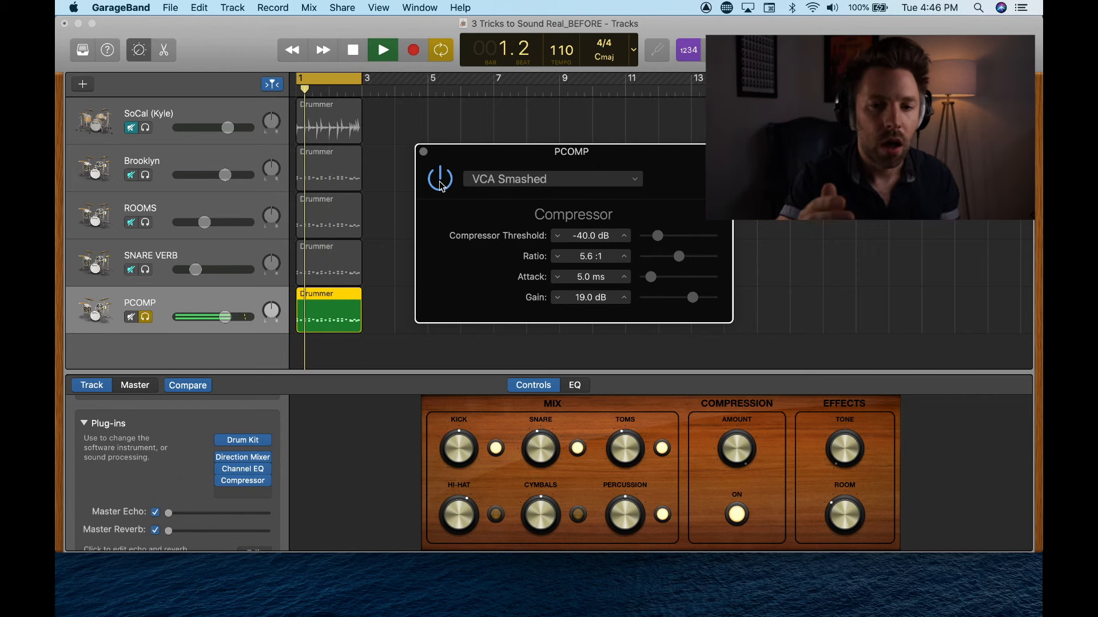
{"action": "key", "text": "space"}
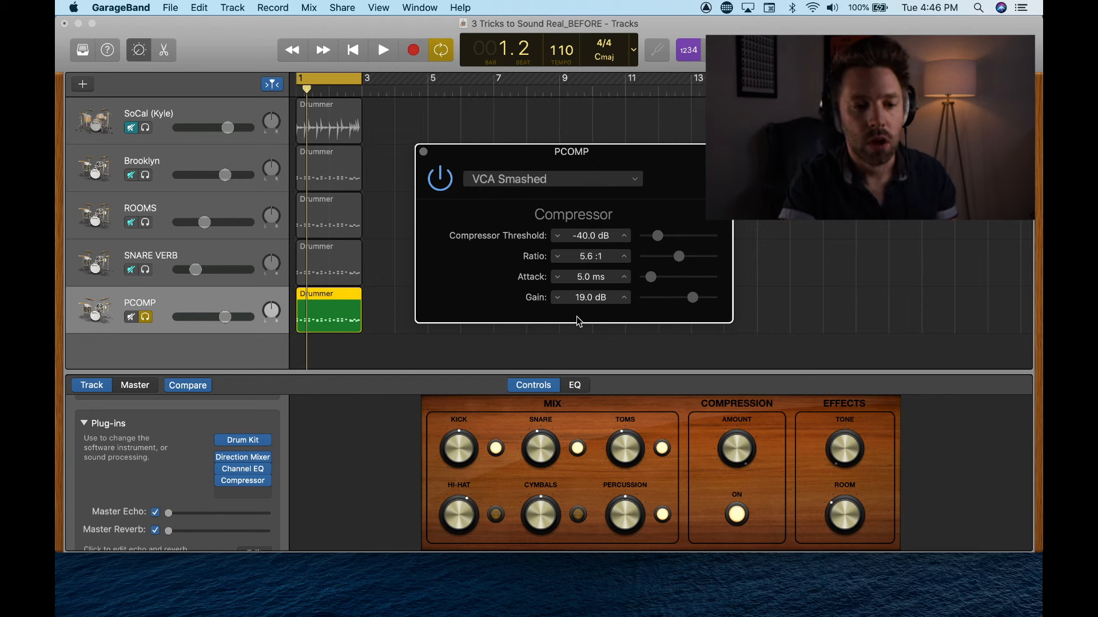
- Set the compressor gain to 14.0 dB and compare the PCOMP playback level with the compressor bypassed and engaged
{"action": "left_click_drag", "start_coordinate": [688, 301], "coordinate": [686, 302]}
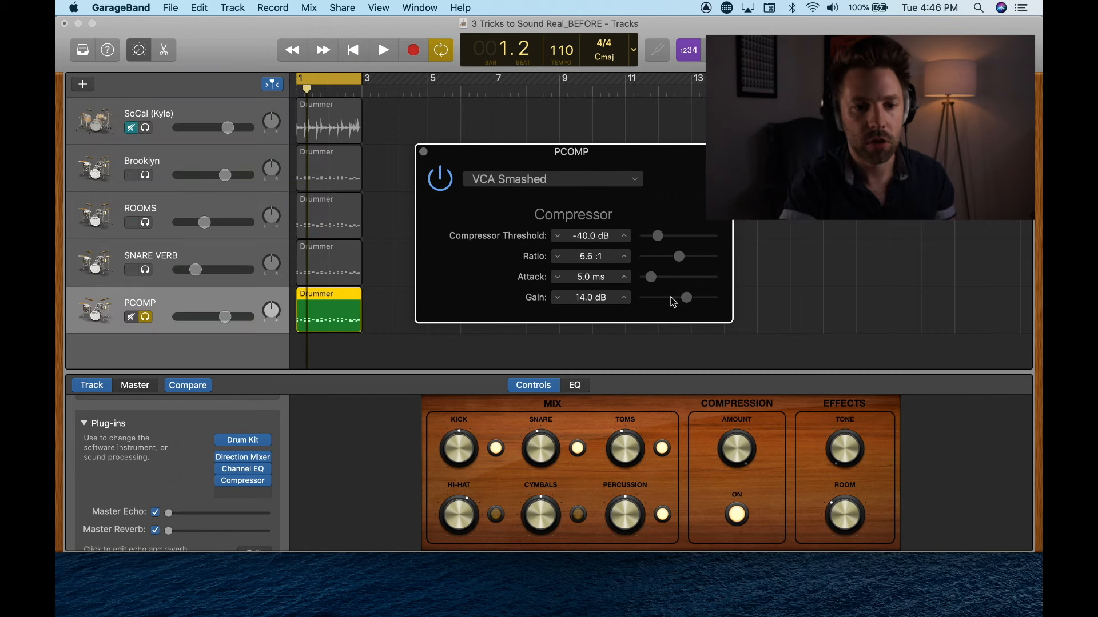
{"action": "left_click", "coordinate": [439, 181]}
{"action": "key", "text": "space"}
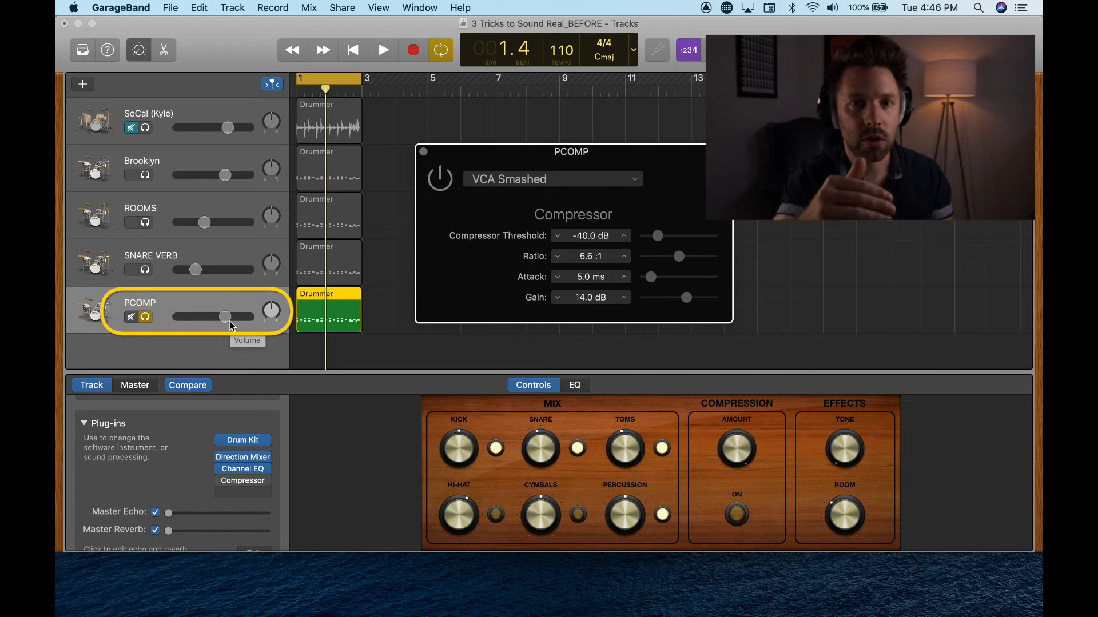
{"action": "left_click", "coordinate": [440, 180]}
{"action": "key", "text": "space"}
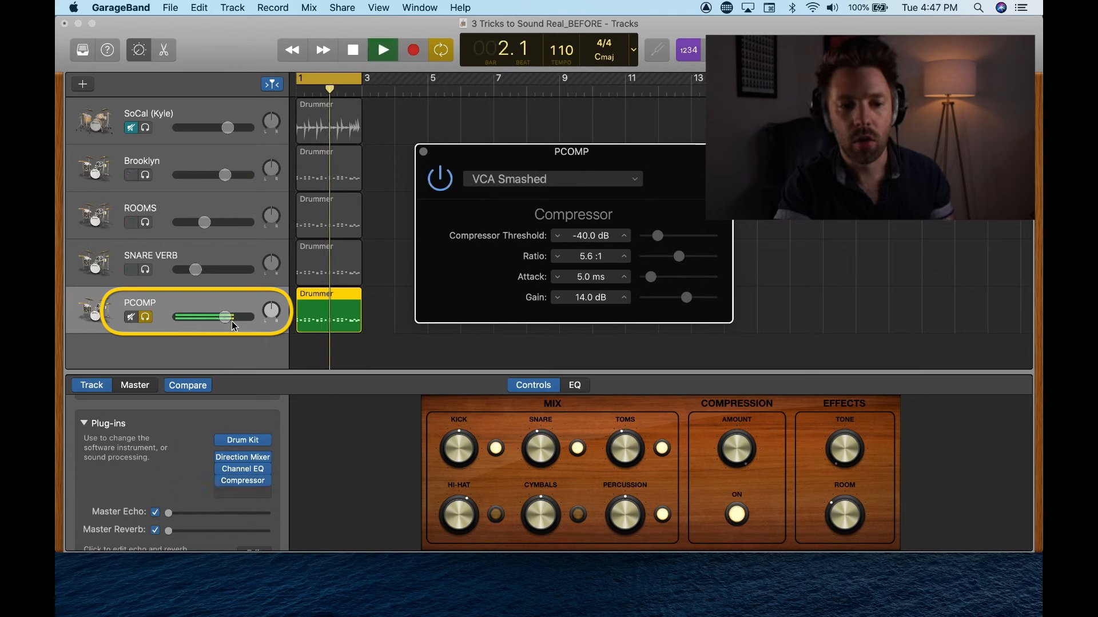
{"action": "left_click", "coordinate": [440, 179]}
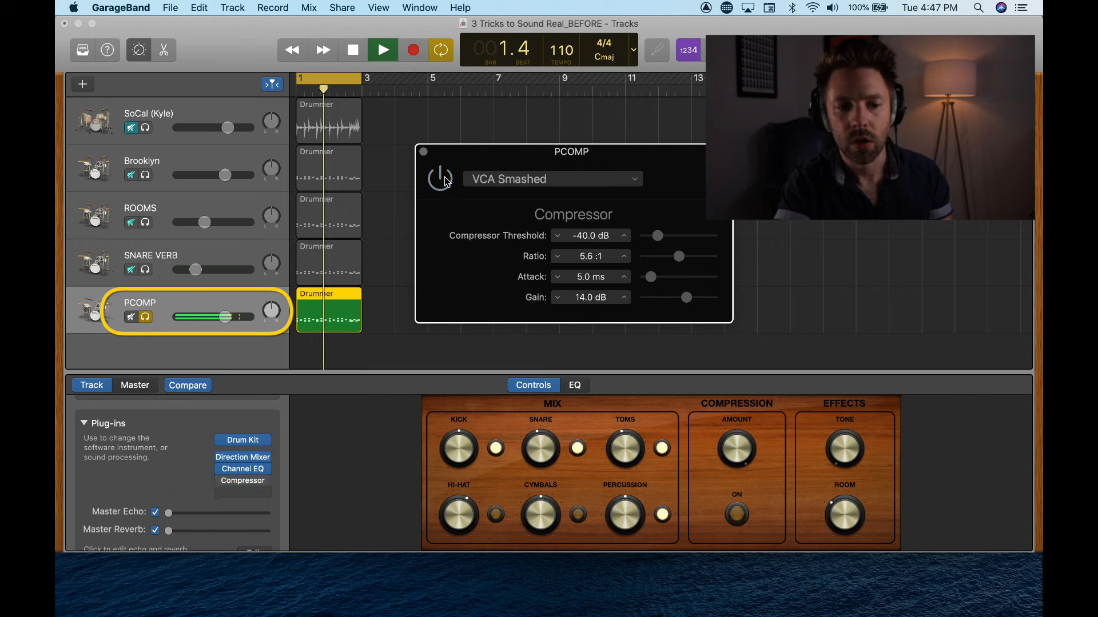
{"action": "left_click", "coordinate": [441, 180]}
- Fine-tune the compressor gain to 13.5 dB during playback, toggling bypass to match the levels, and leave the compressor on
{"action": "left_click", "coordinate": [688, 299]}
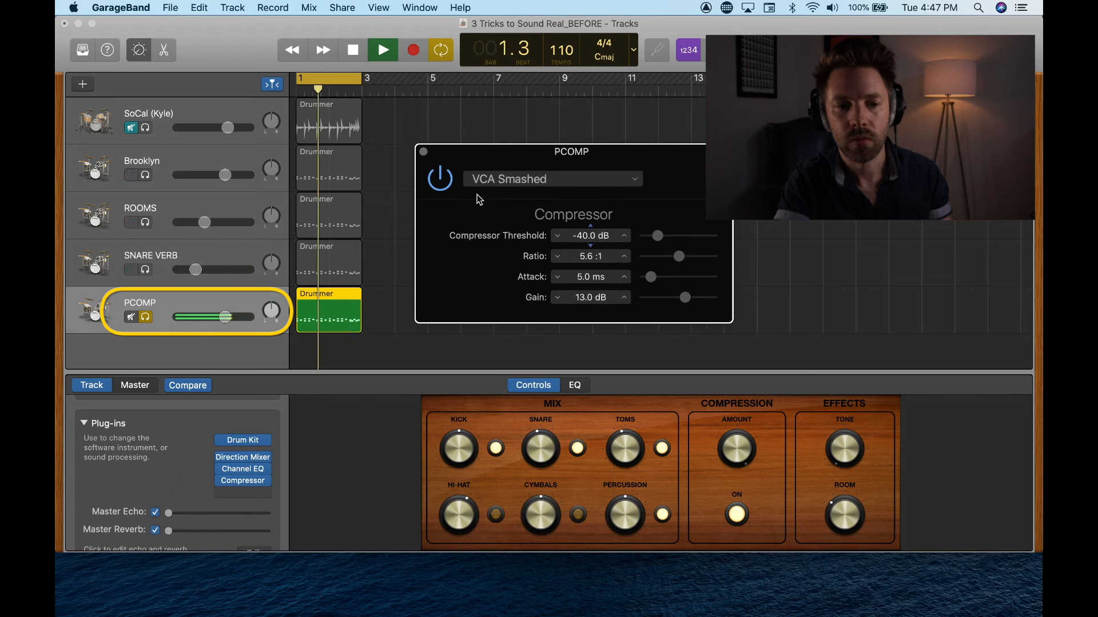
{"action": "left_click", "coordinate": [439, 181]}
{"action": "left_click", "coordinate": [438, 181]}
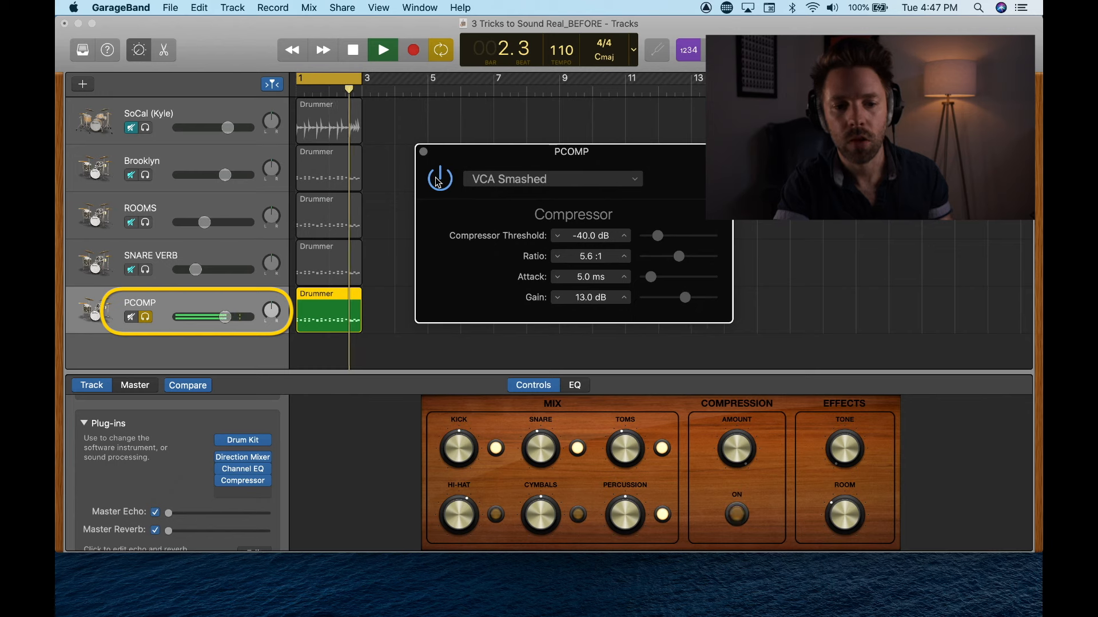
{"action": "left_click", "coordinate": [684, 296]}
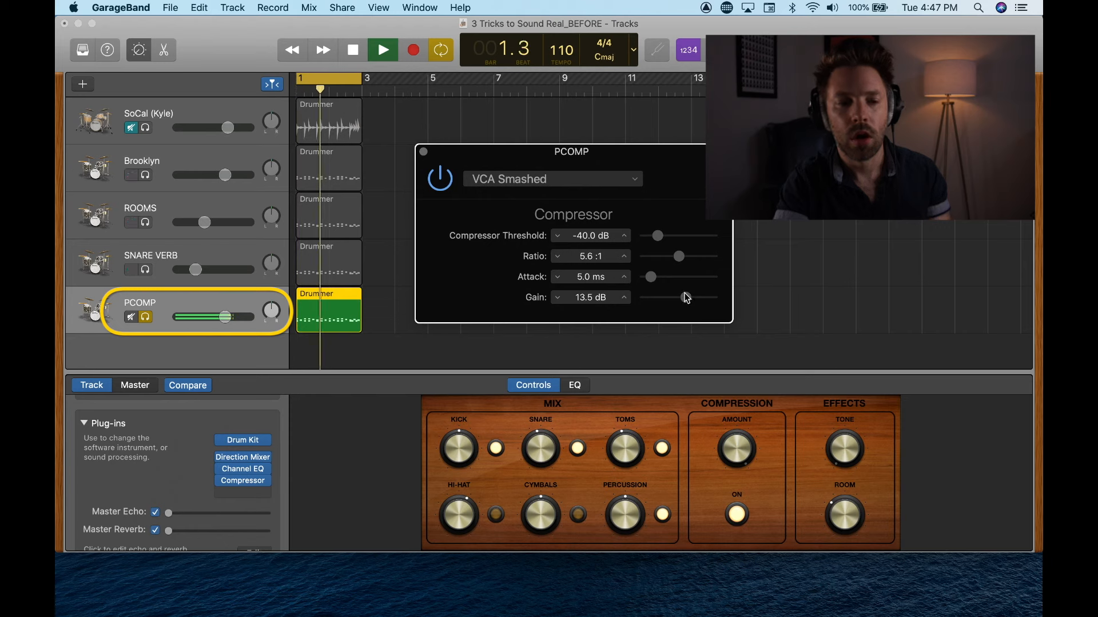
{"action": "left_click", "coordinate": [444, 186]}
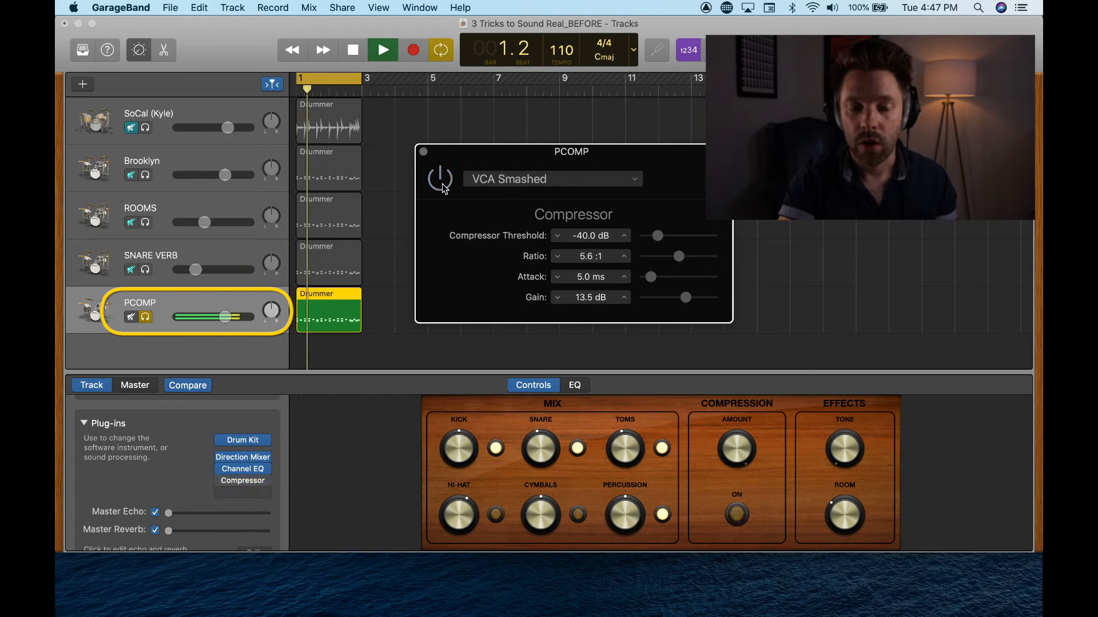
{"action": "left_click", "coordinate": [443, 186]}
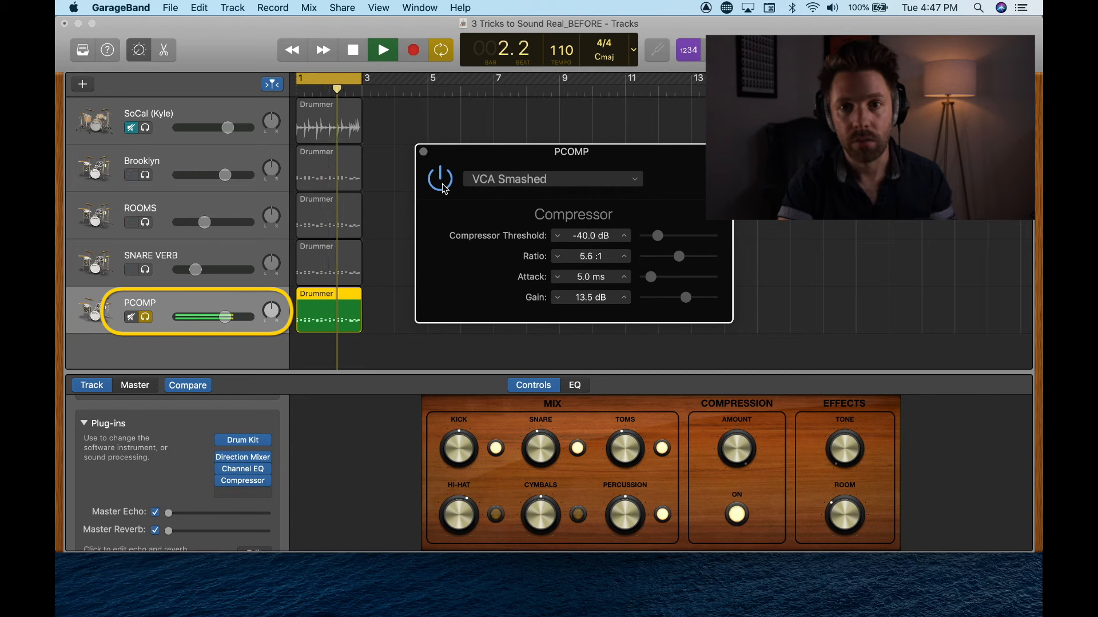
{"action": "key", "text": "space"}
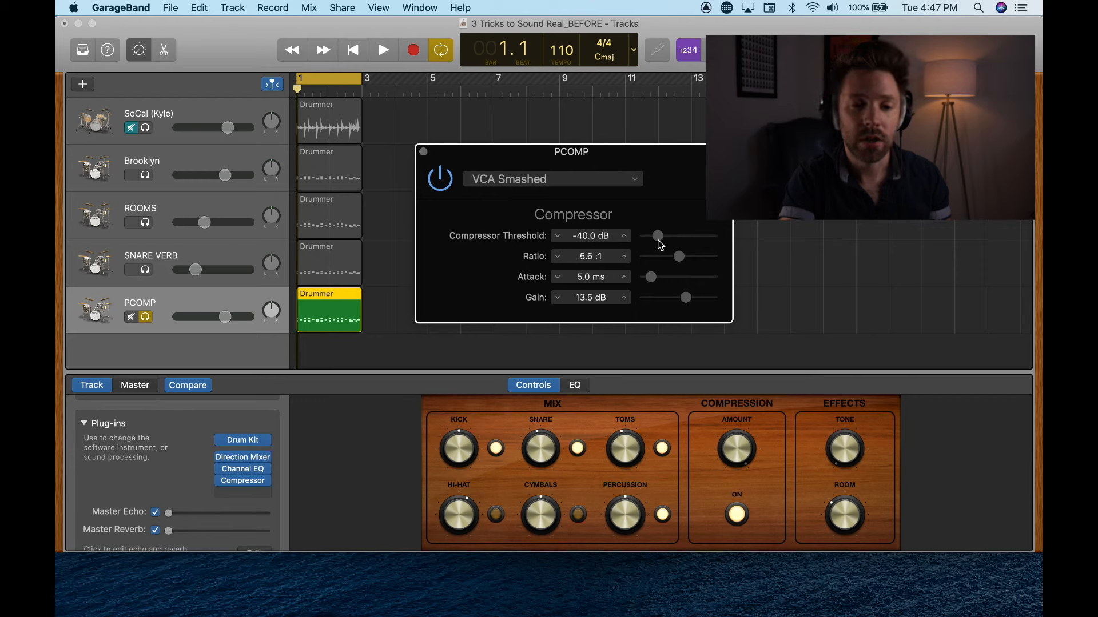
- Close the compressor, unsolo PCOMP and raise its volume from minimum to about the ROOMS track's setting while playing the mix
{"action": "left_click", "coordinate": [424, 152]}
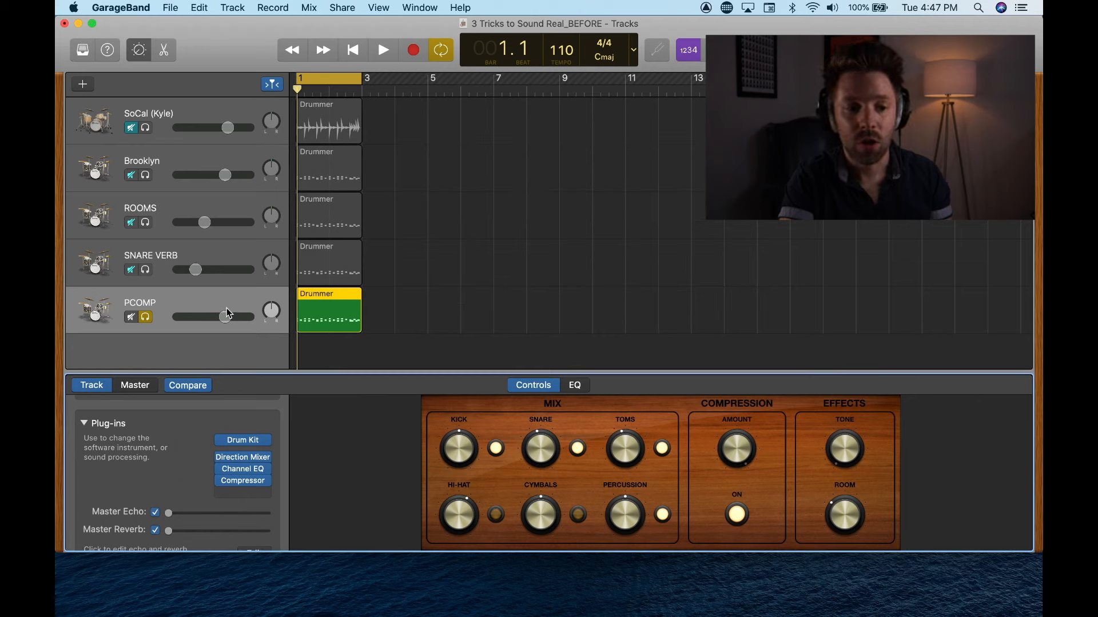
{"action": "left_click_drag", "start_coordinate": [227, 317], "coordinate": [176, 318]}
{"action": "left_click", "coordinate": [146, 318]}
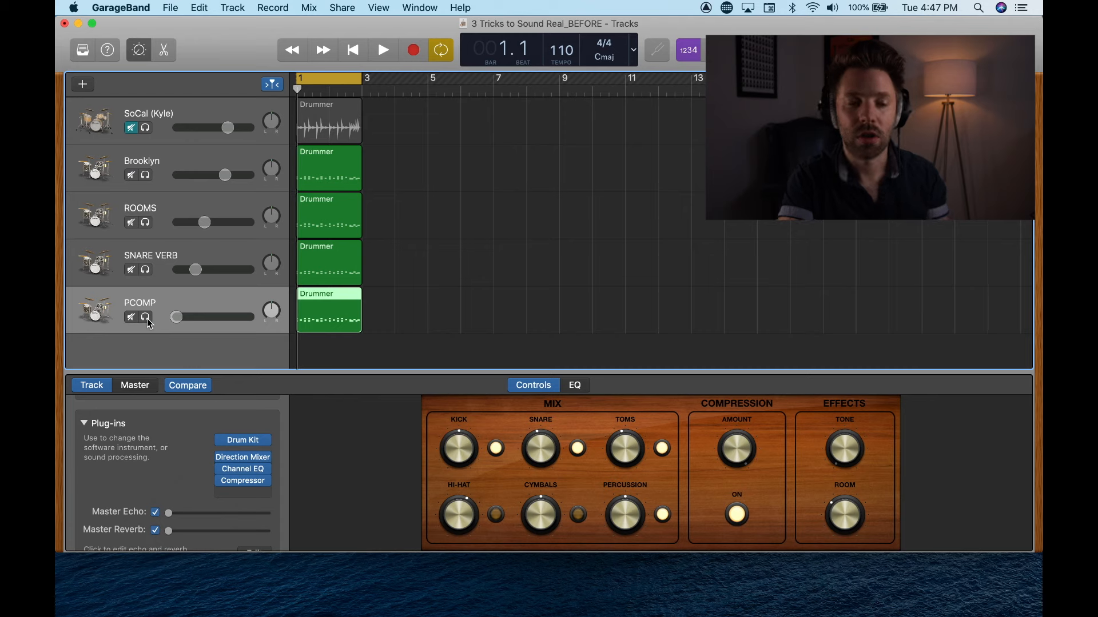
{"action": "left_click_drag", "start_coordinate": [176, 317], "coordinate": [239, 332]}
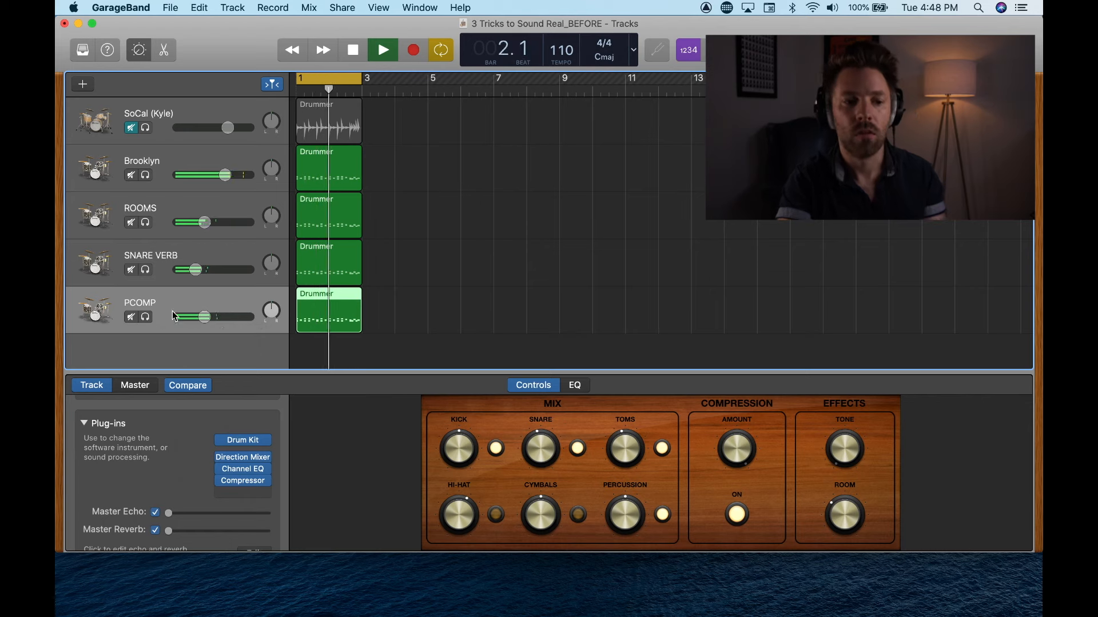
{"action": "key", "text": "space"}
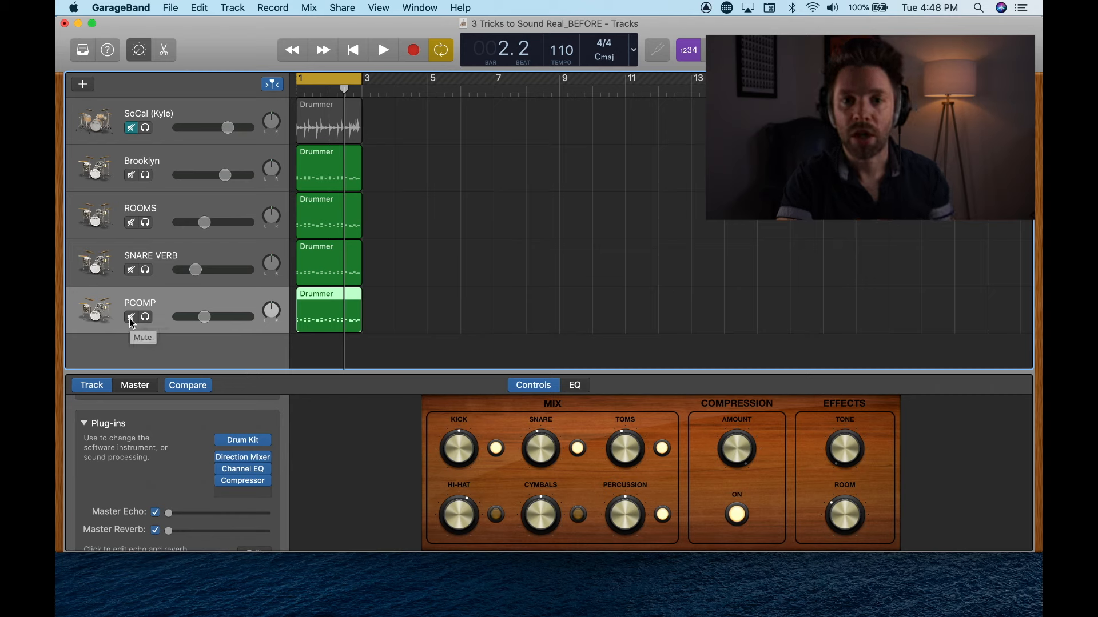
- Compare the drum mix with the PCOMP track muted and unmuted during playback, leaving the track unmuted
{"action": "left_click", "coordinate": [131, 317]}
{"action": "key", "text": "space"}
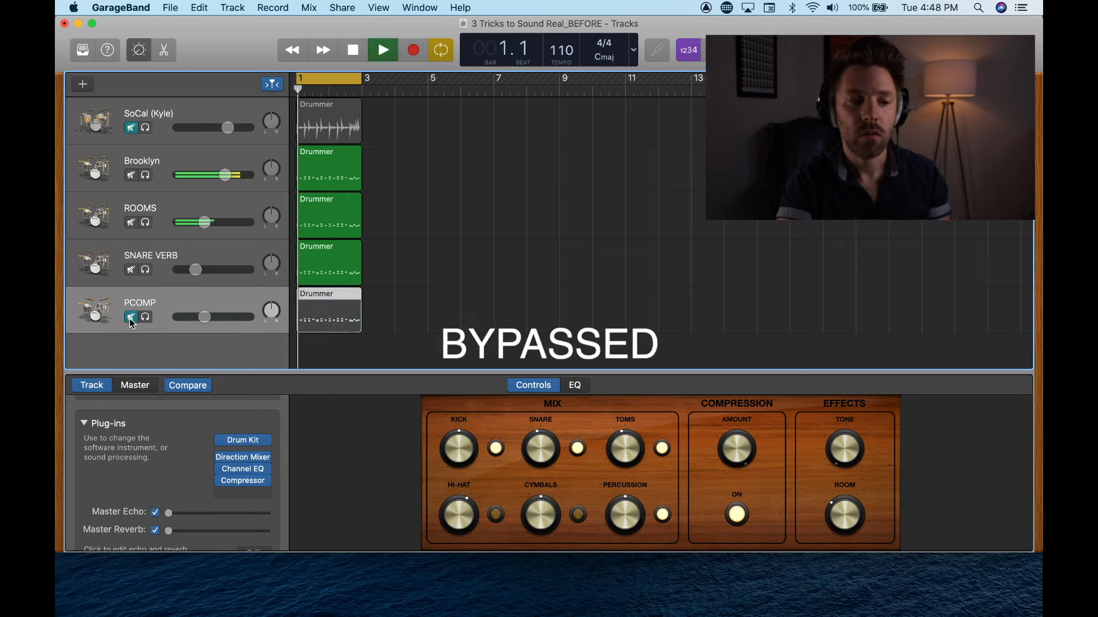
{"action": "left_click", "coordinate": [131, 318]}
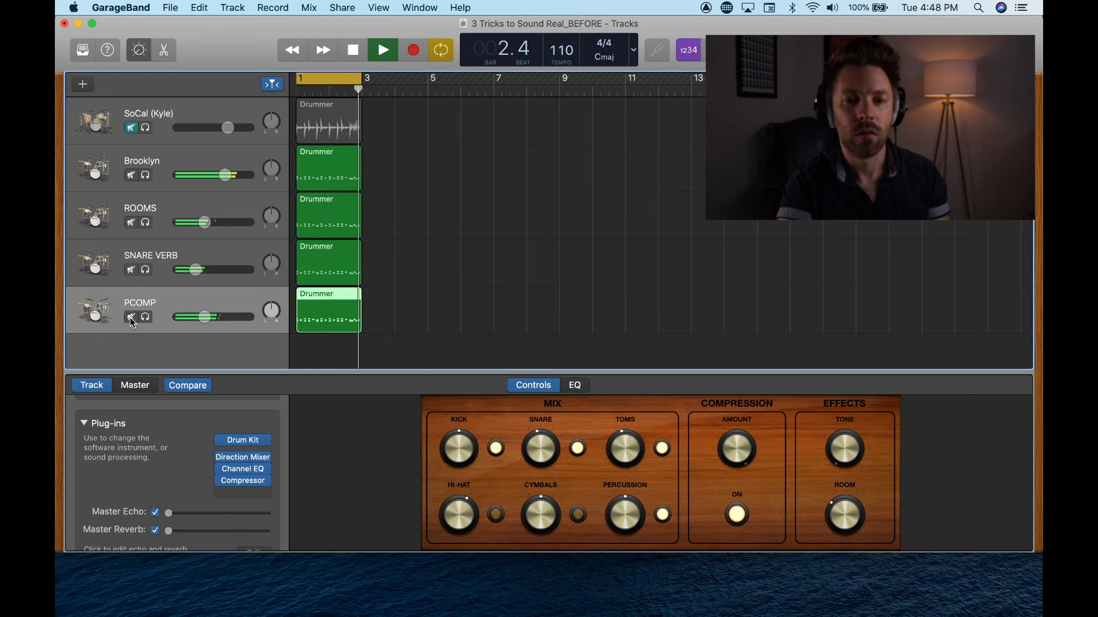
{"action": "left_click", "coordinate": [132, 319]}
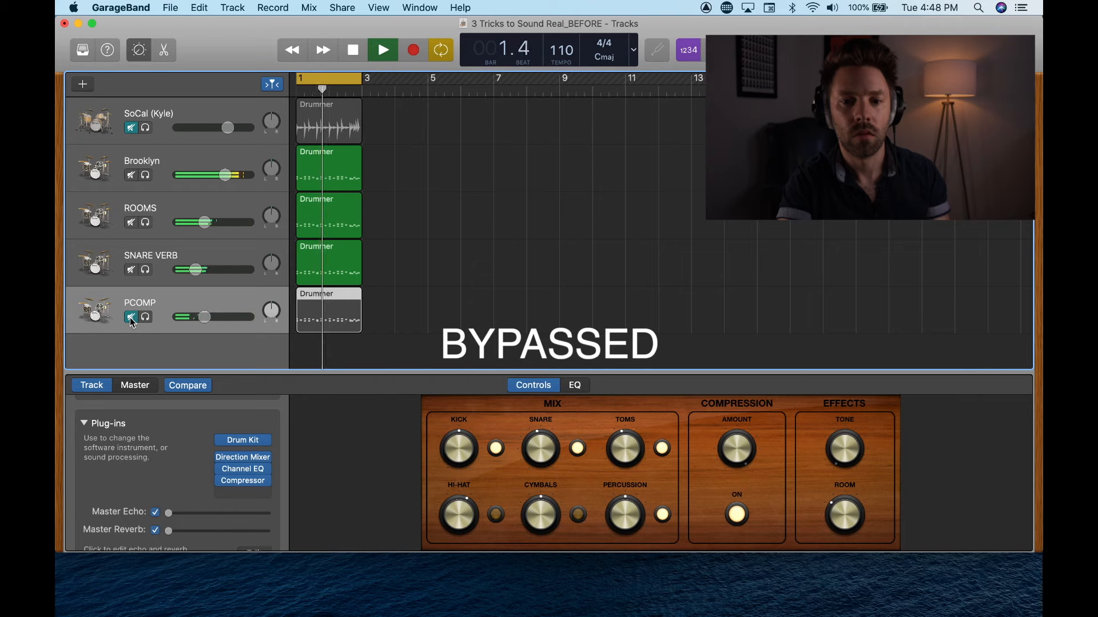
{"action": "left_click", "coordinate": [131, 318]}
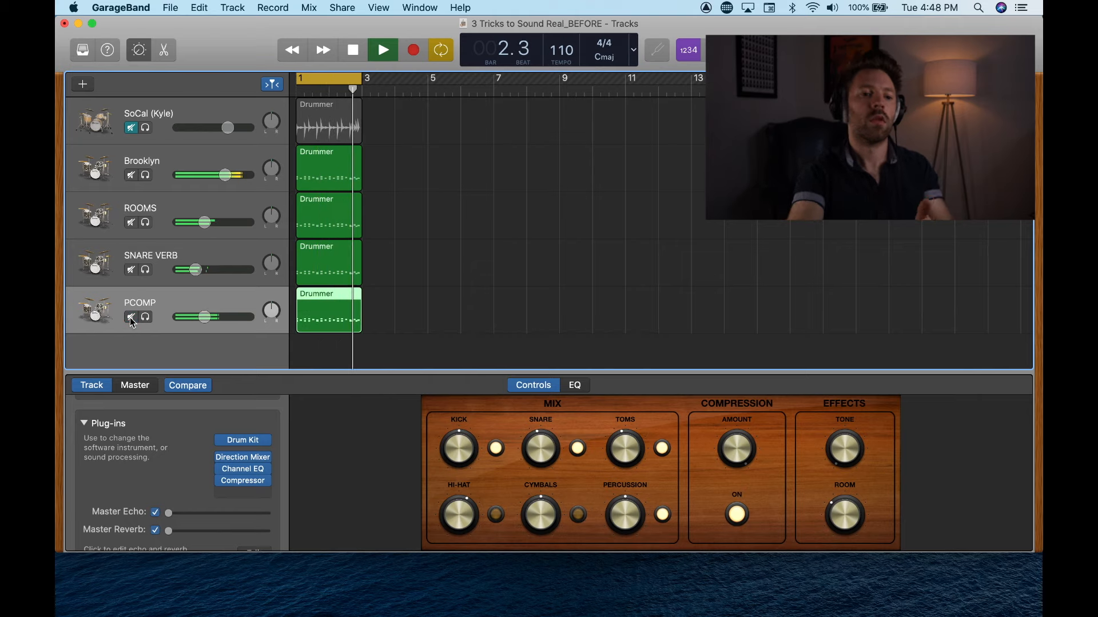
{"action": "key", "text": "space"}
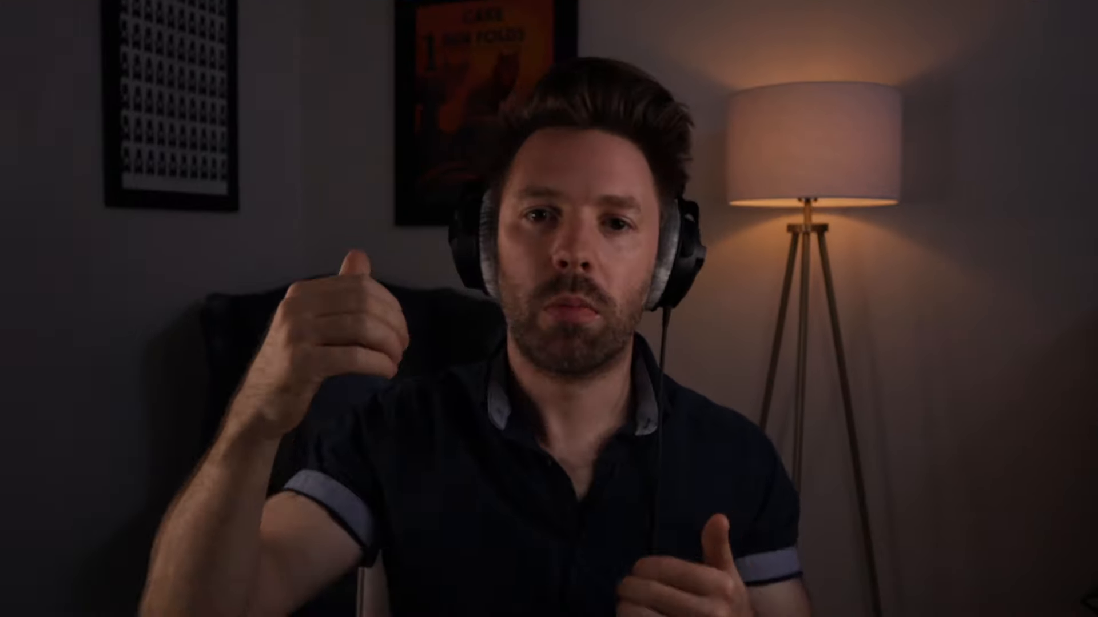